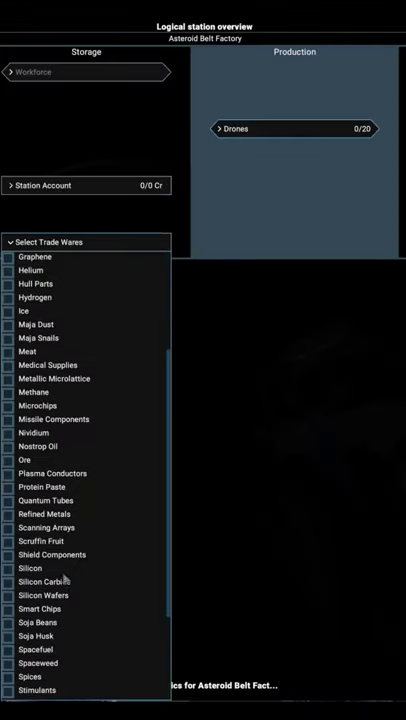
scroll(20, 580, down, 4)
Tick Silicon as a trade ware for the Asteroid Belt Factory station
click(42, 692)
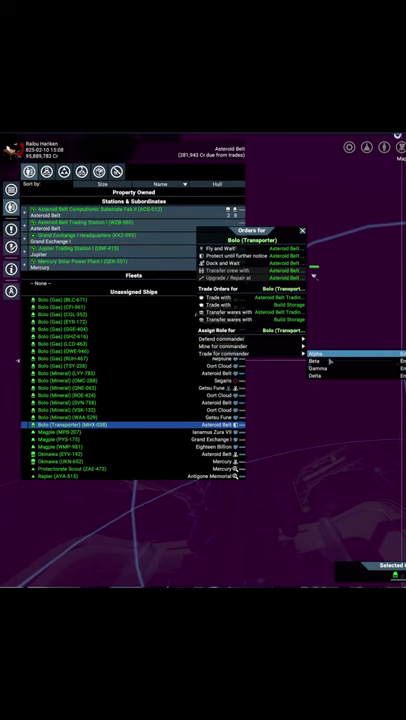
Assign the Bolo transporter the Trade for commander role under Alpha
click(330, 362)
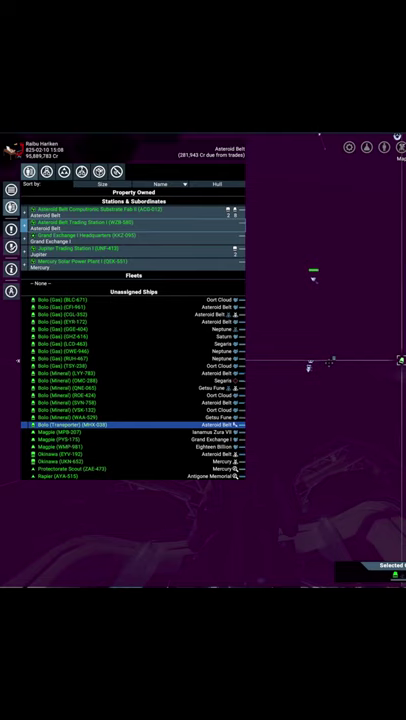